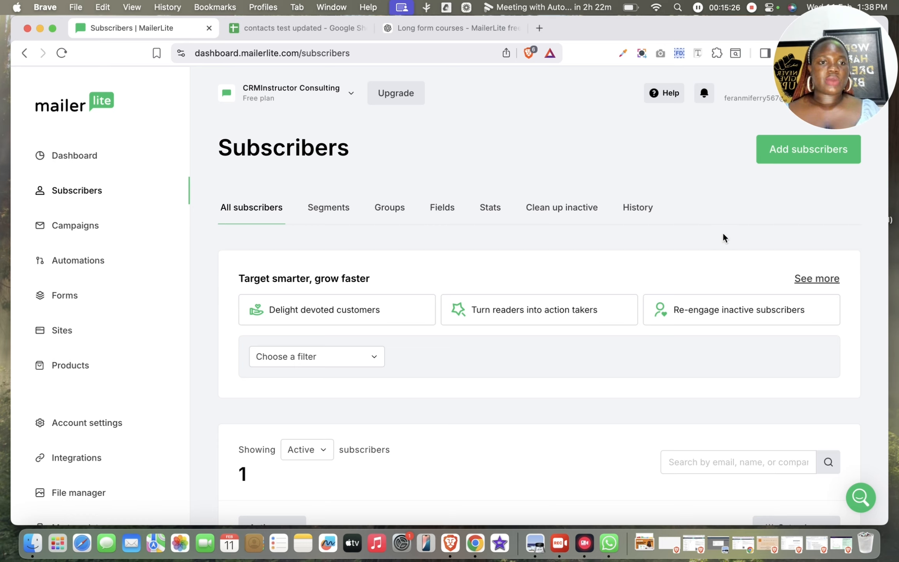
Open the page for adding new subscribers, switch to the "contacts test updated" spreadsheet, and auto-fit the Lead Status column's width
left_click(806, 143)
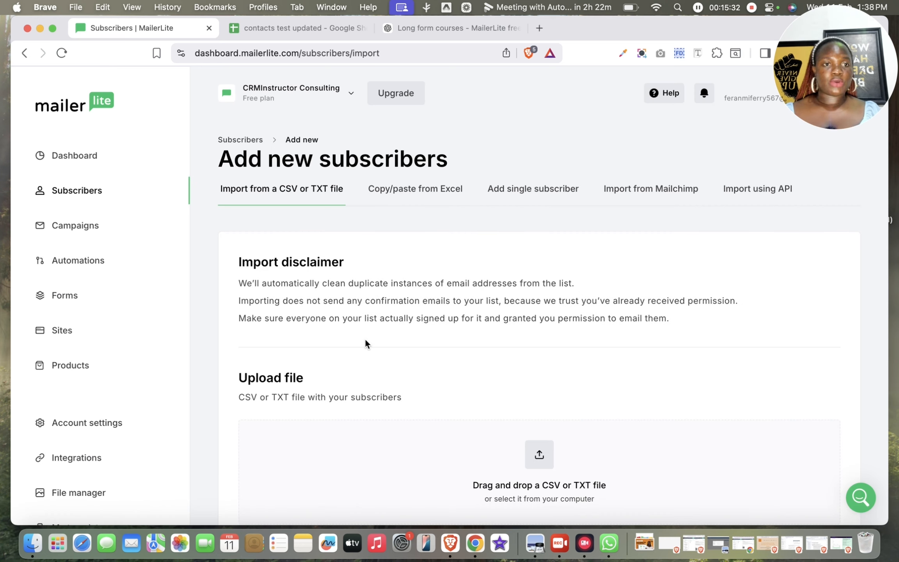
left_click(290, 26)
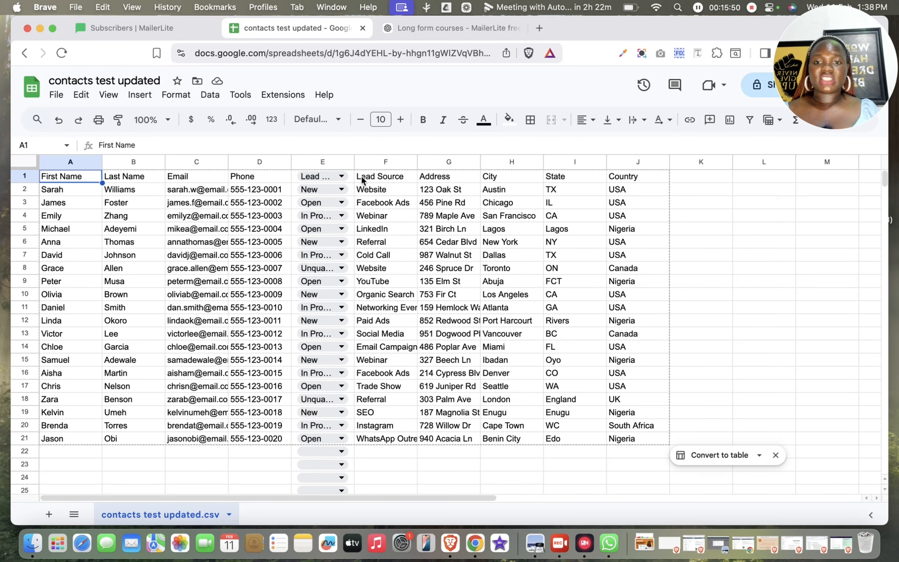
double_click(354, 161)
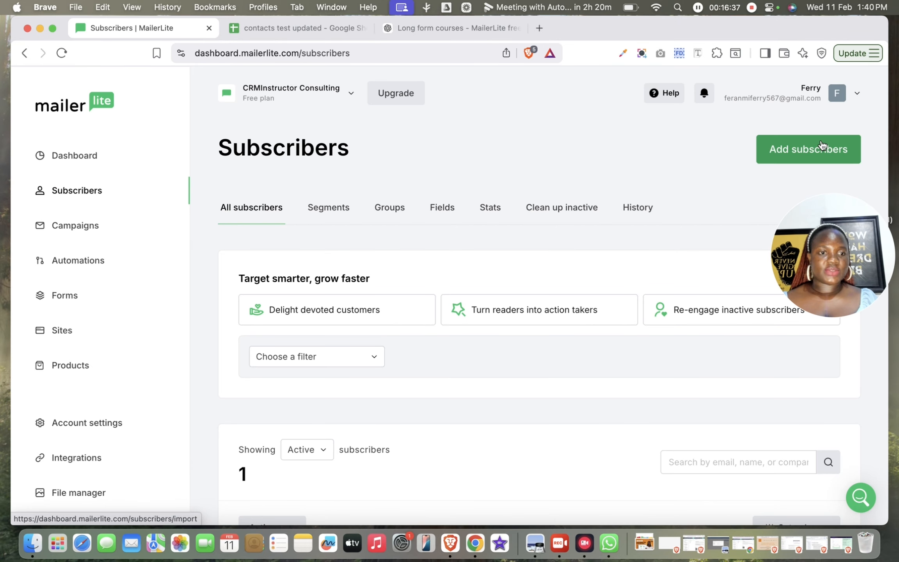
Open MailerLite's form for adding a single subscriber and expand it to show all subscriber fields
left_click(790, 154)
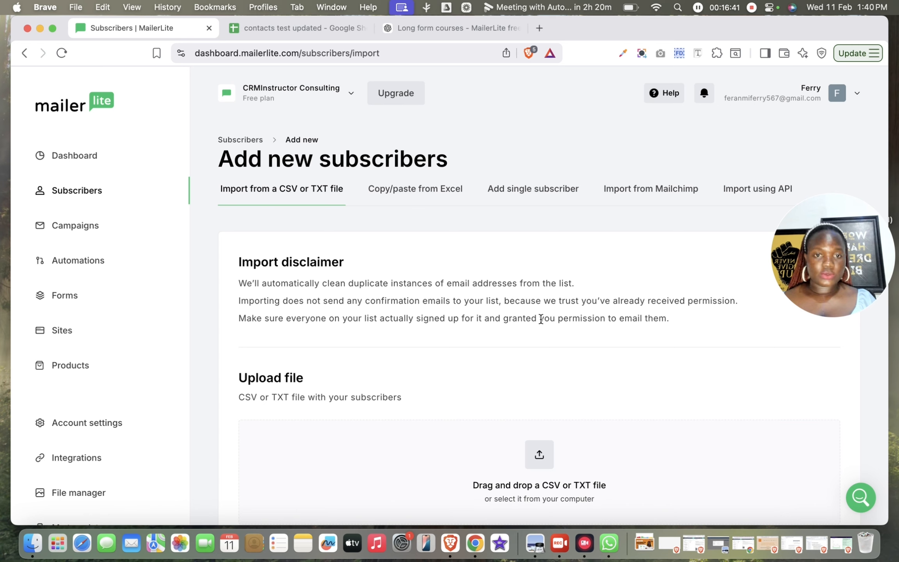
left_click(532, 190)
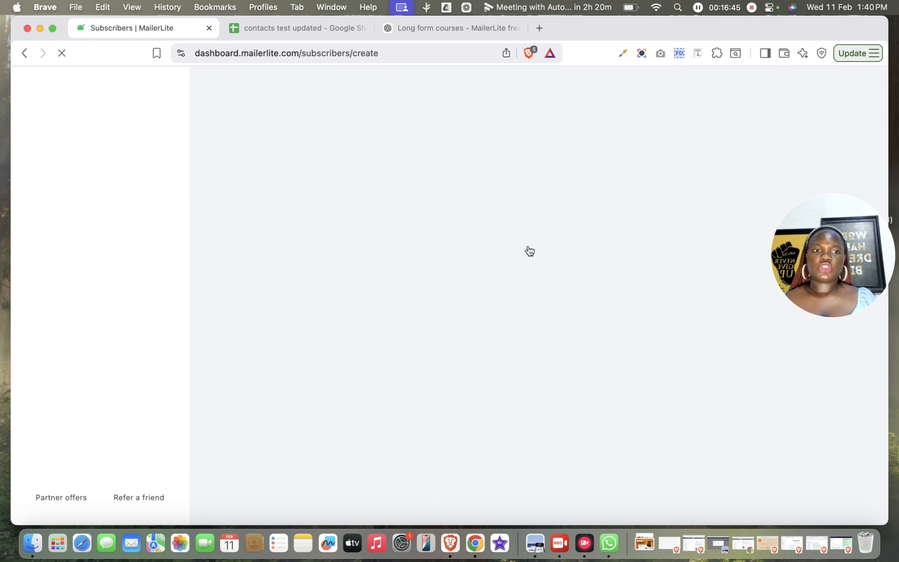
scroll(500, 364, "down", 2)
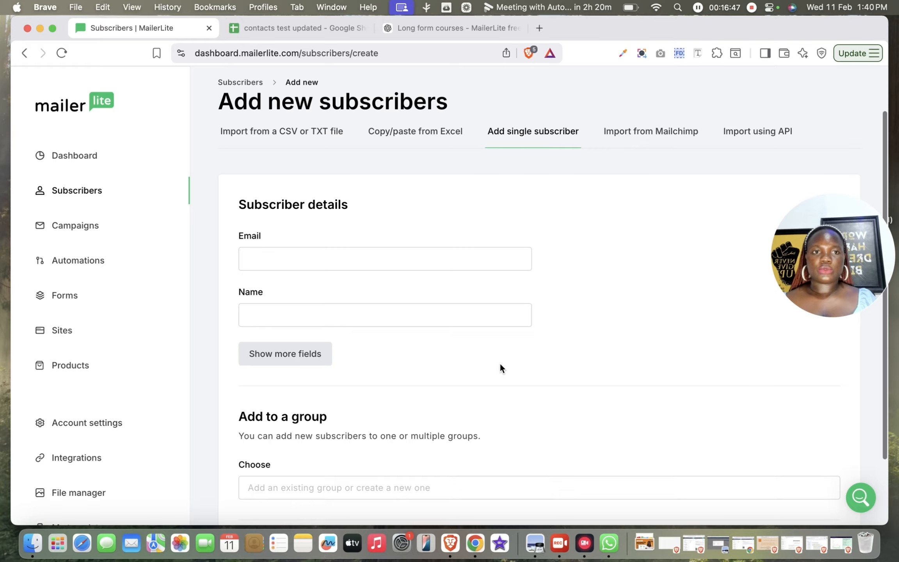
left_click(290, 353)
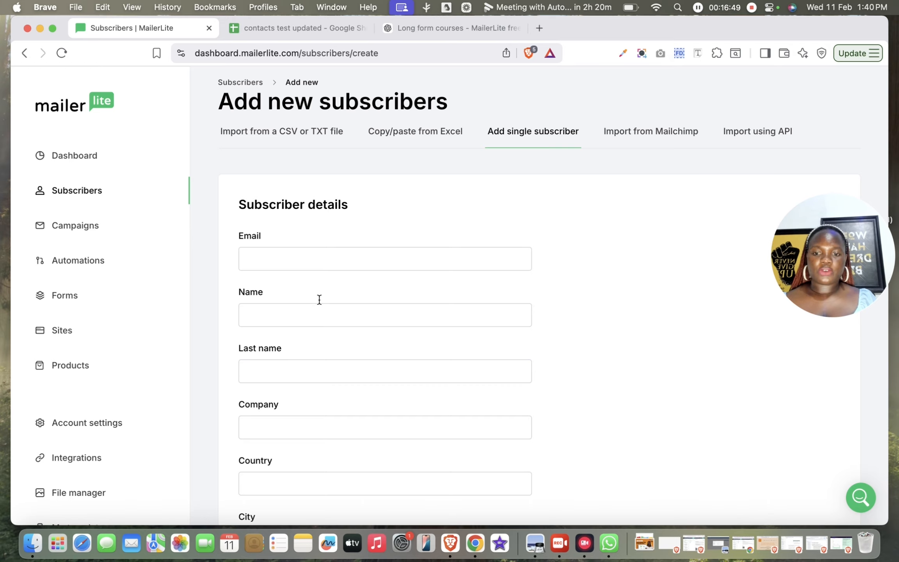
Fill in the subscriber's e-mail from the saved suggestions and enter the full name in the Name field
left_click(357, 260)
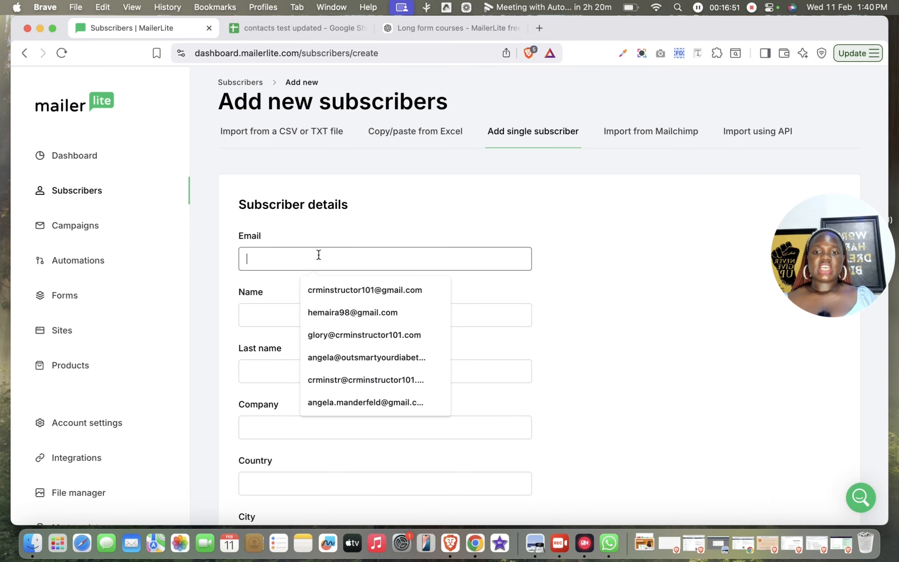
left_click(352, 289)
left_click(315, 306)
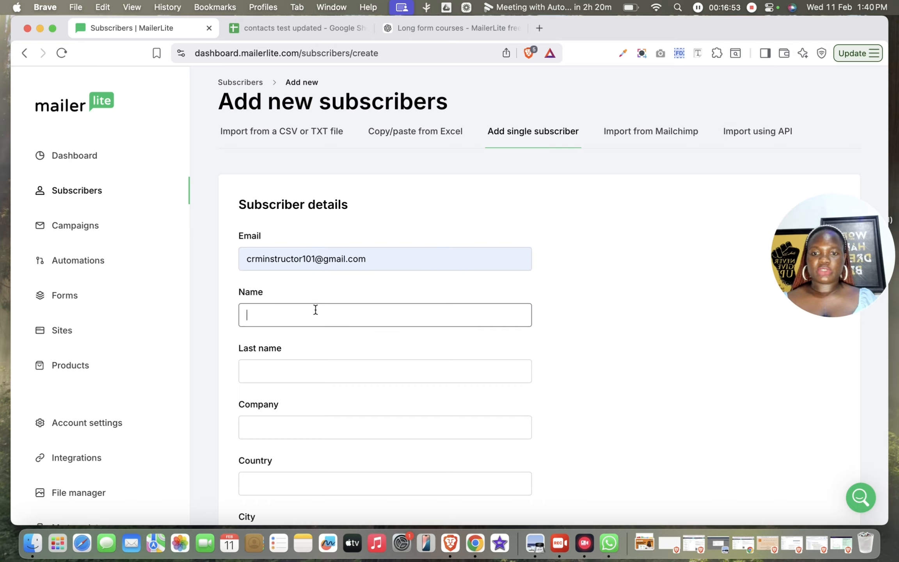
type("Hema T")
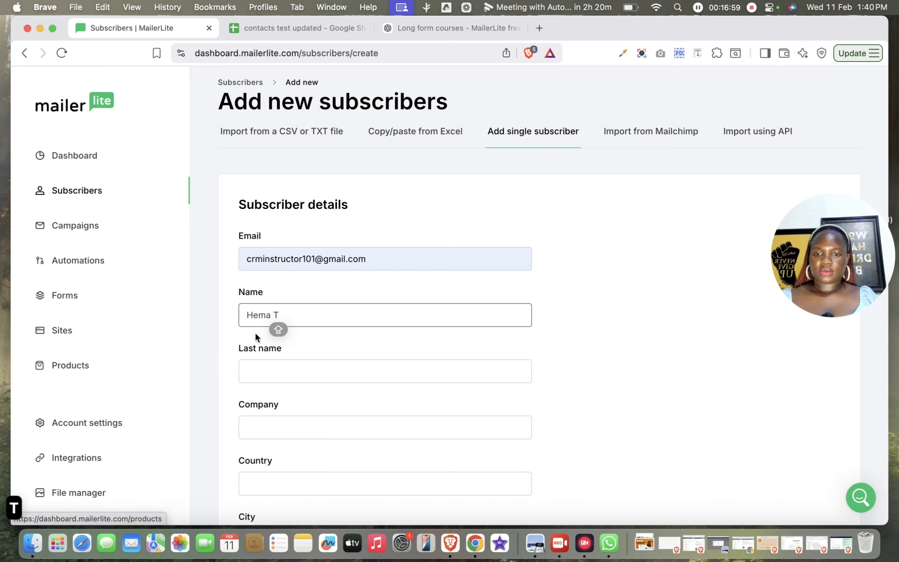
type("EST")
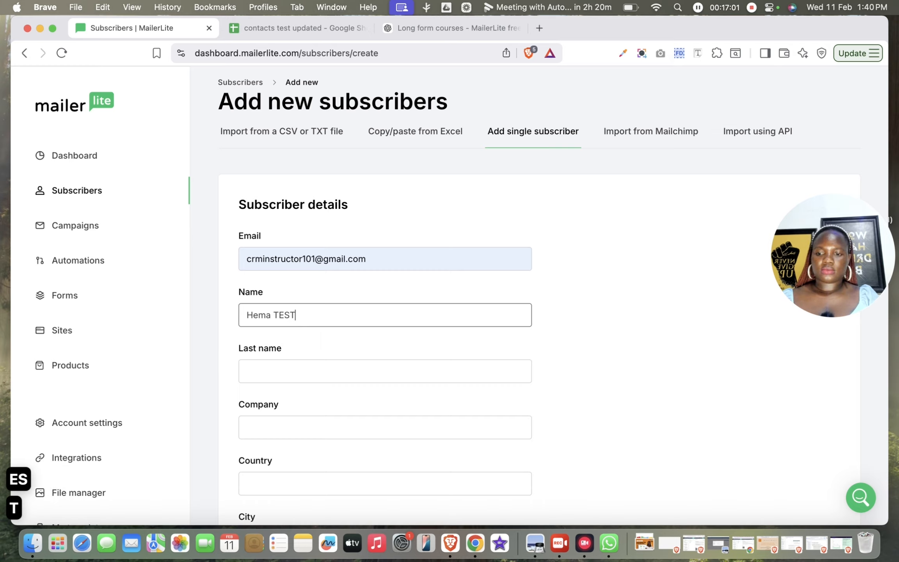
Move the word TEST from the subscriber's Name field to the Last name field
left_click(301, 367)
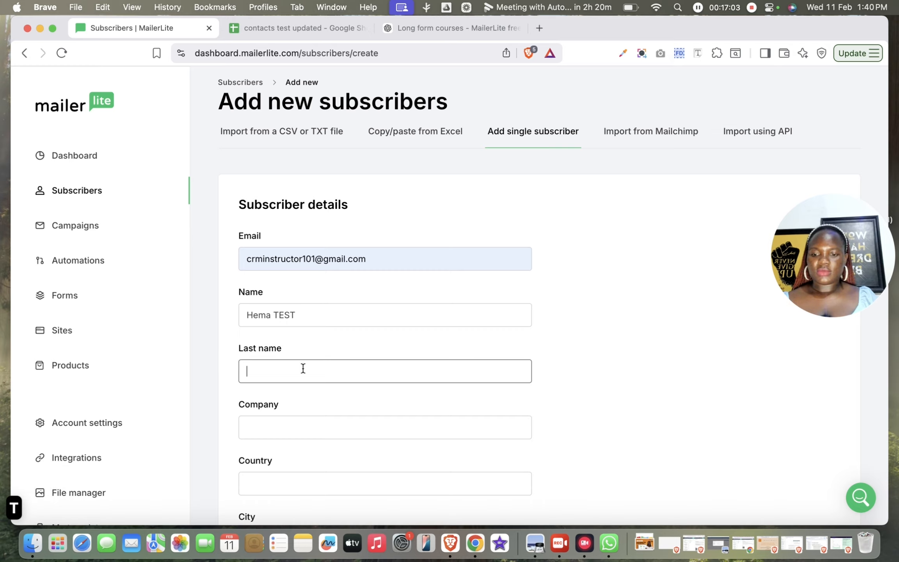
double_click(285, 312)
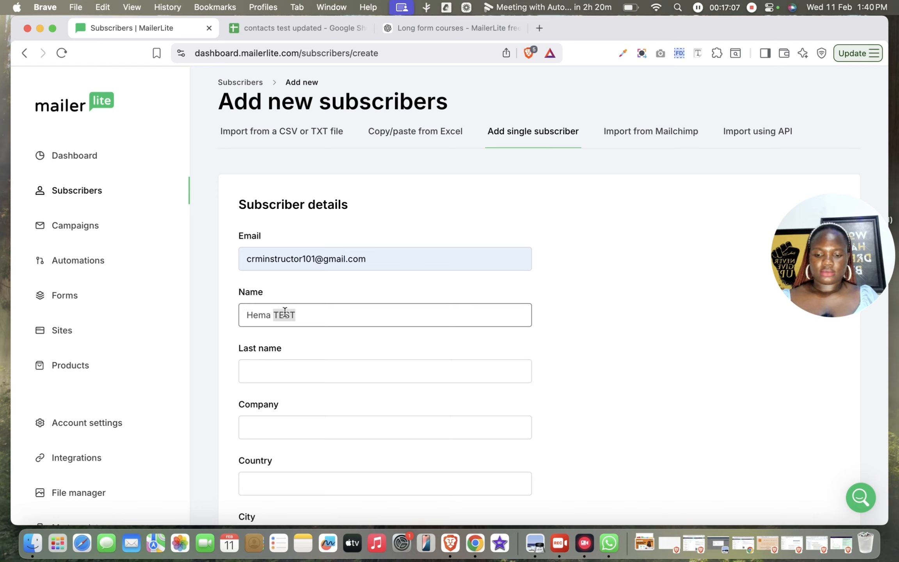
key("super+x")
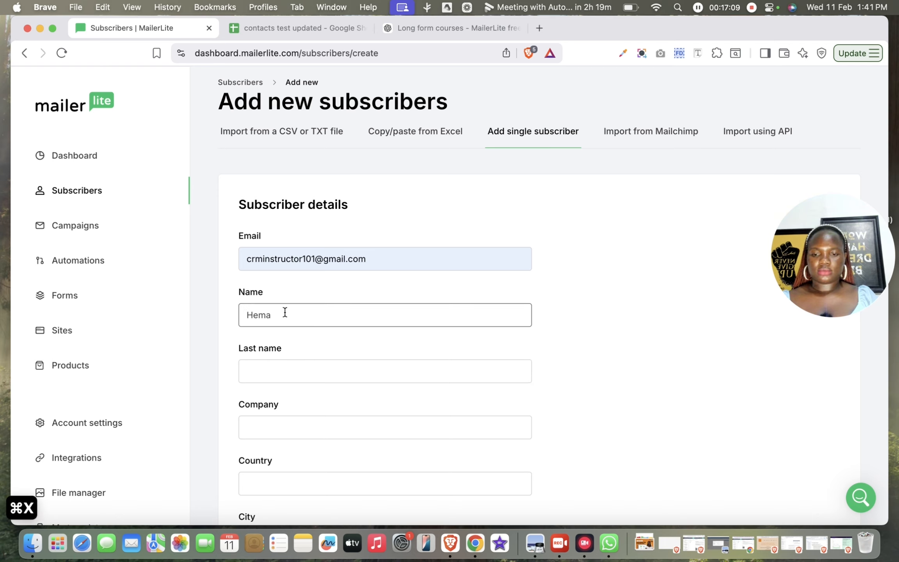
left_click(305, 374)
key("super+v")
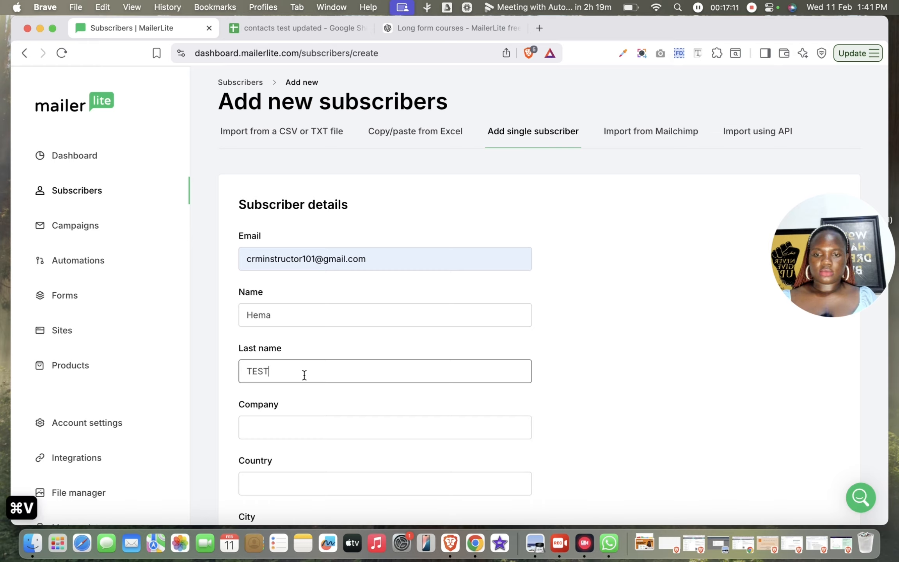
Enter Crmguru as the subscriber's company
left_click(346, 435)
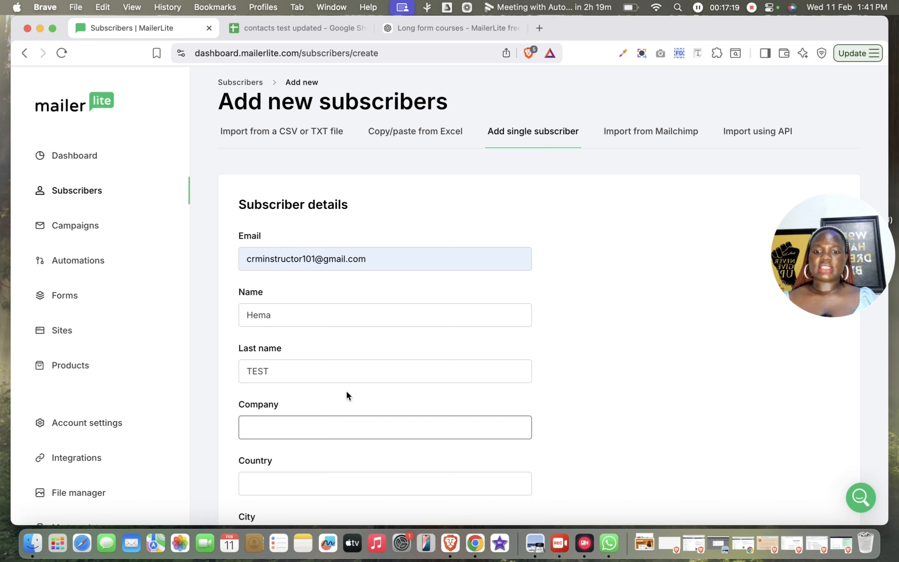
key("Caps_Lock")
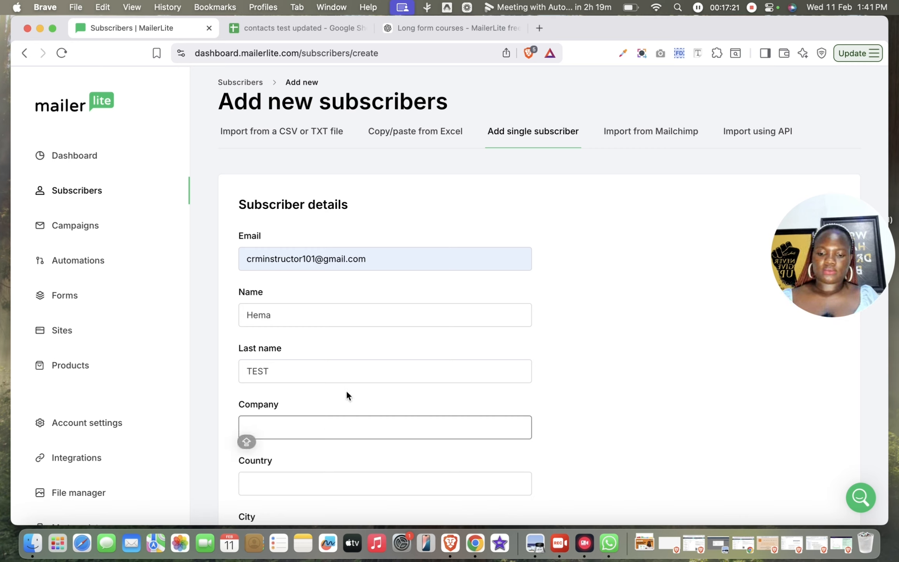
type("Crm")
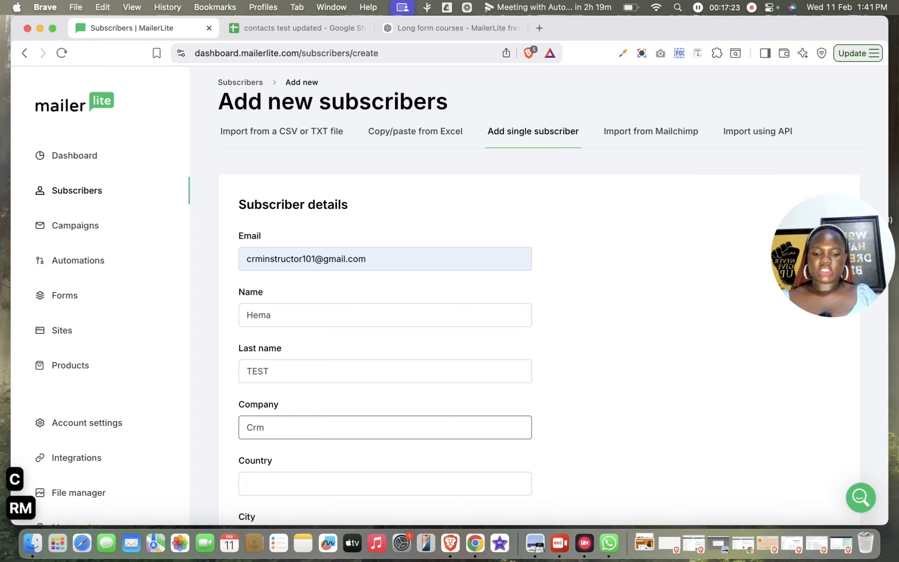
type("guri")
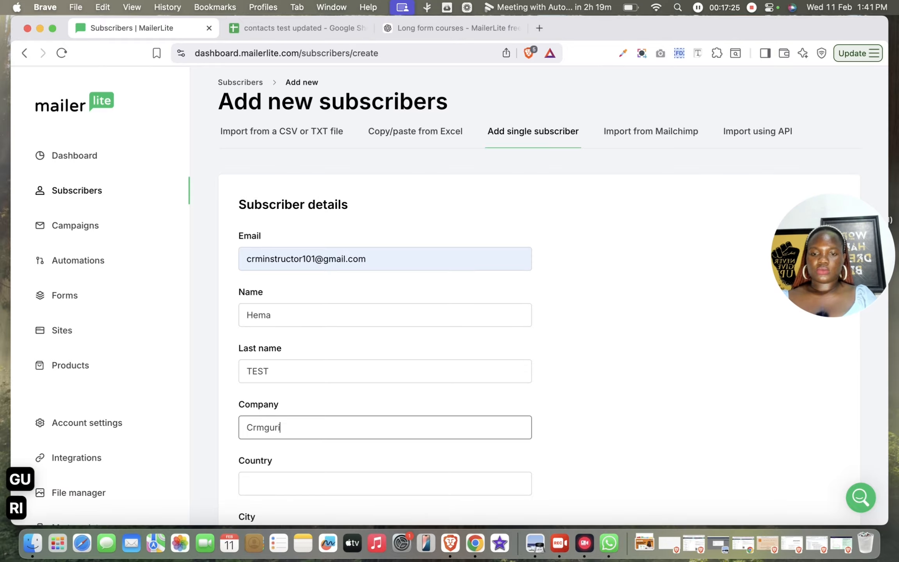
key("BackSpace")
type("u")
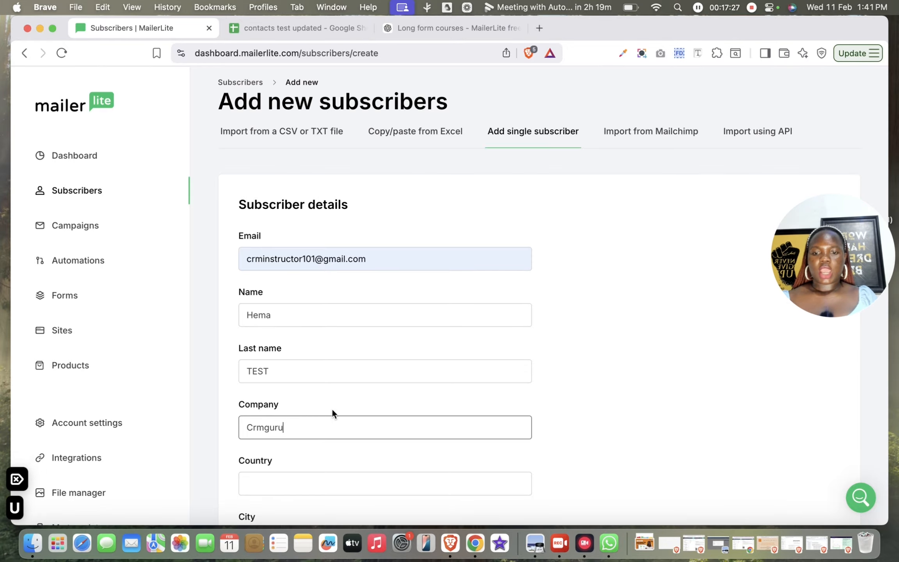
Fill in the subscriber's country, city and zip from the saved Nigeria address
scroll(308, 500, "down", 1)
scroll(310, 448, "down", 3)
left_click(323, 377)
scroll(324, 378, "down", 6)
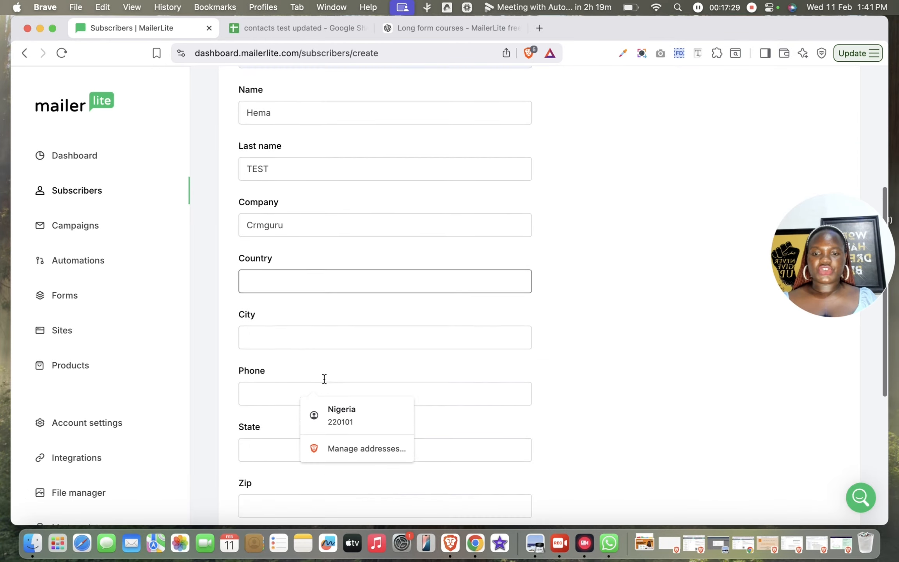
left_click(352, 415)
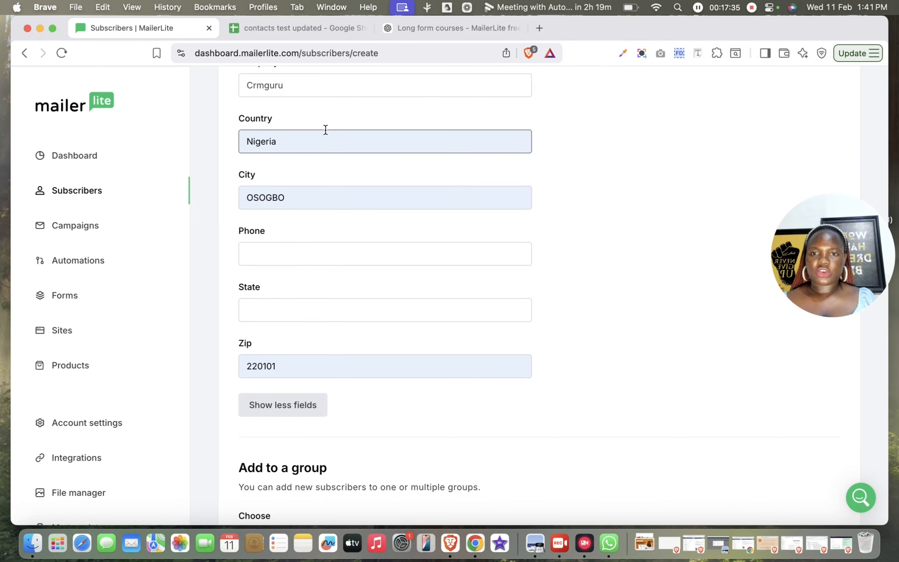
Check the group assignment option and add the subscriber without choosing a group
scroll(311, 429, "down", 5)
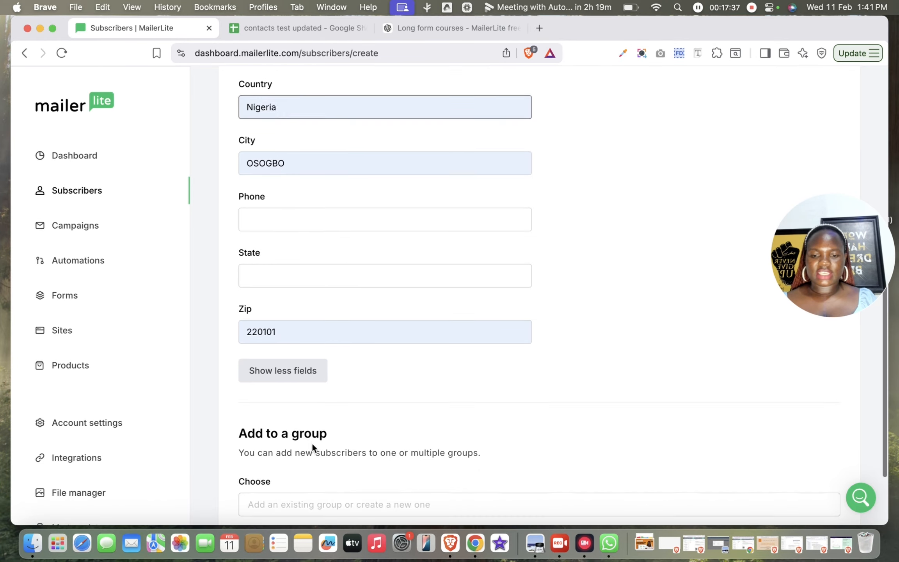
left_click(317, 405)
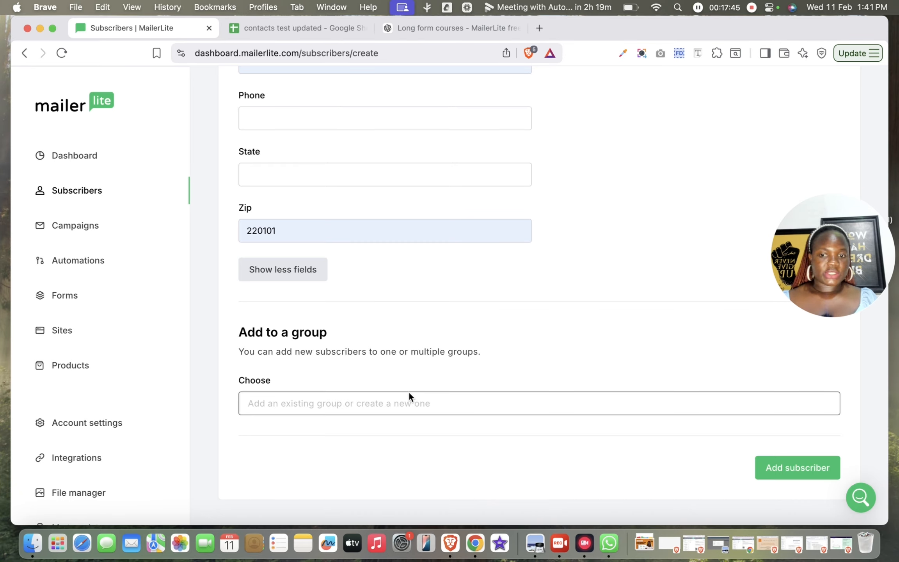
scroll(639, 395, "up", 7)
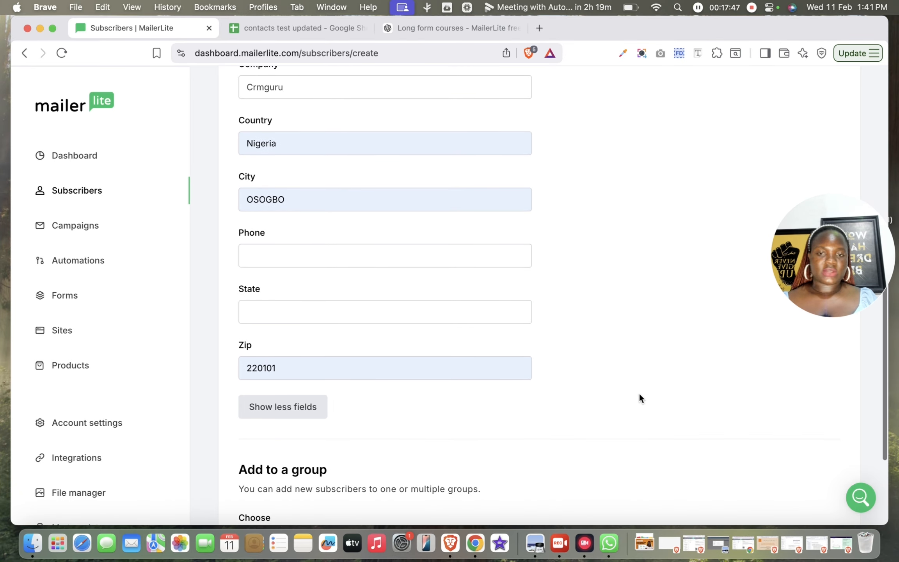
scroll(639, 394, "down", 7)
left_click(805, 468)
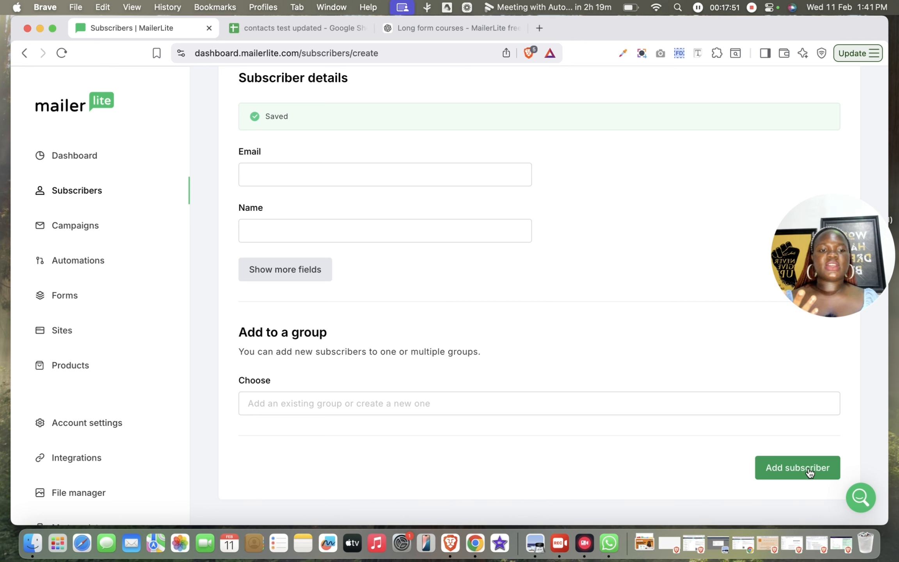
Return to the full subscriber list and check the entries for the newly added subscriber
scroll(637, 241, "up", 5)
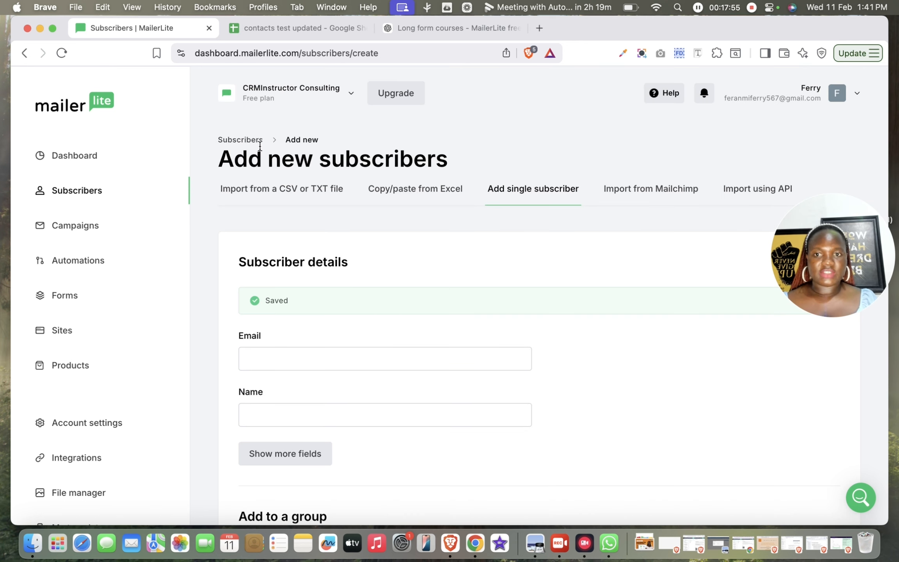
left_click(248, 142)
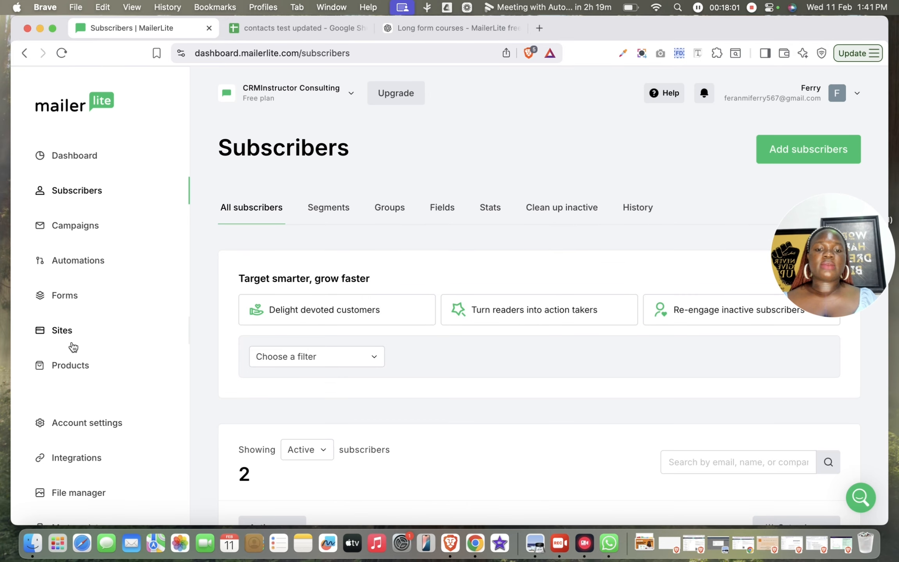
scroll(333, 358, "down", 3)
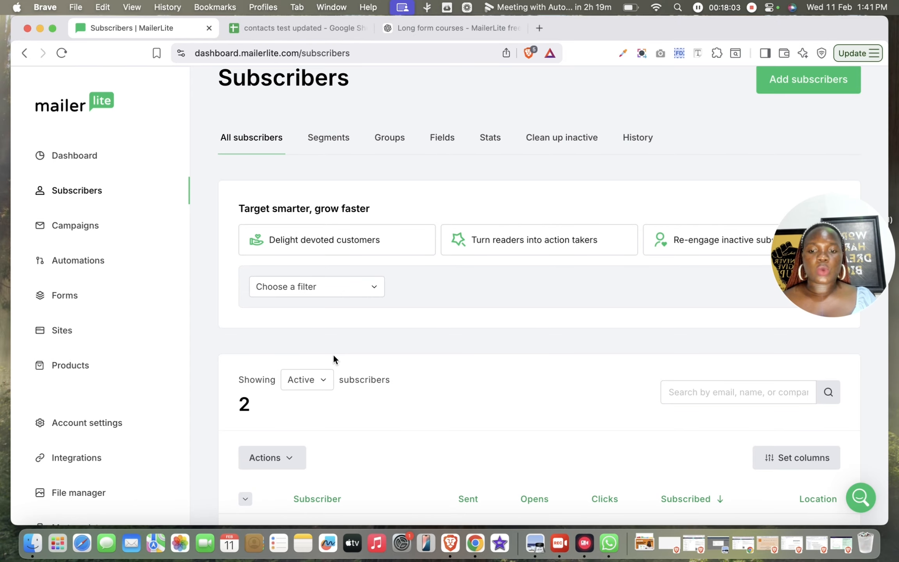
scroll(333, 355, "down", 5)
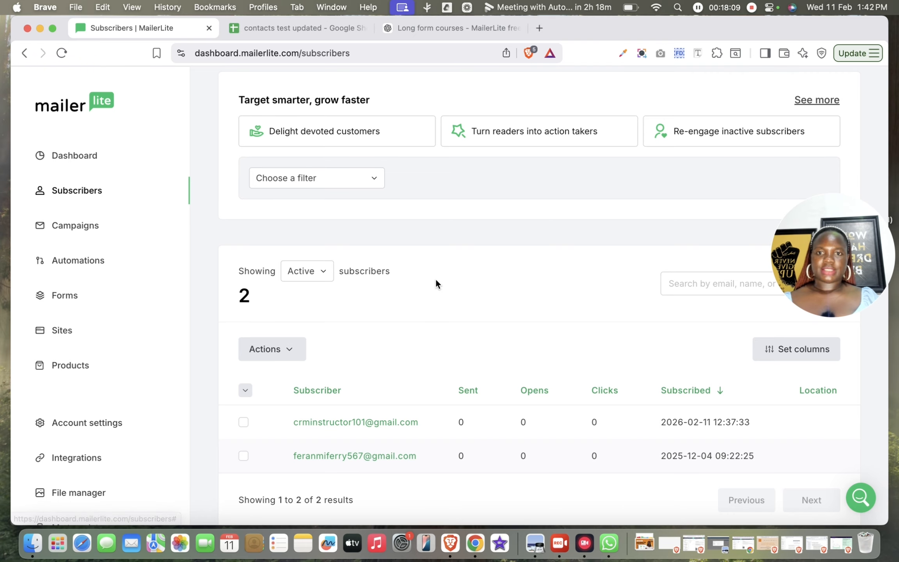
Review the Segments page with its segment templates, and open the Groups page
scroll(436, 278, "up", 8)
left_click(314, 218)
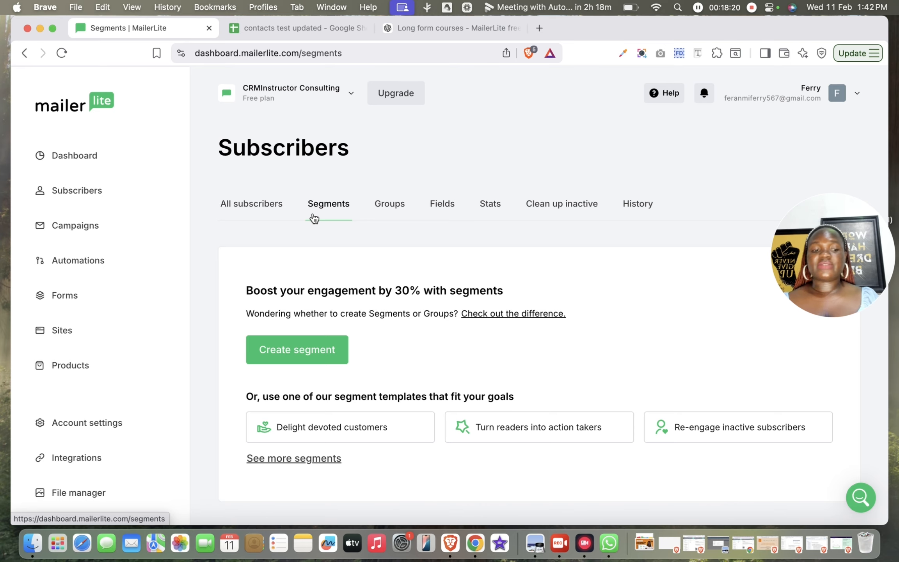
scroll(391, 378, "down", 1)
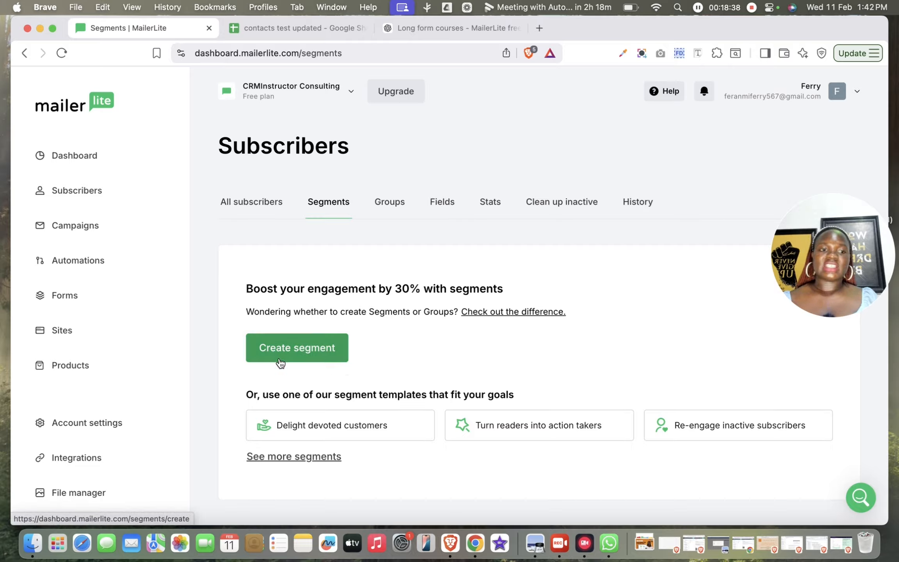
left_click(386, 203)
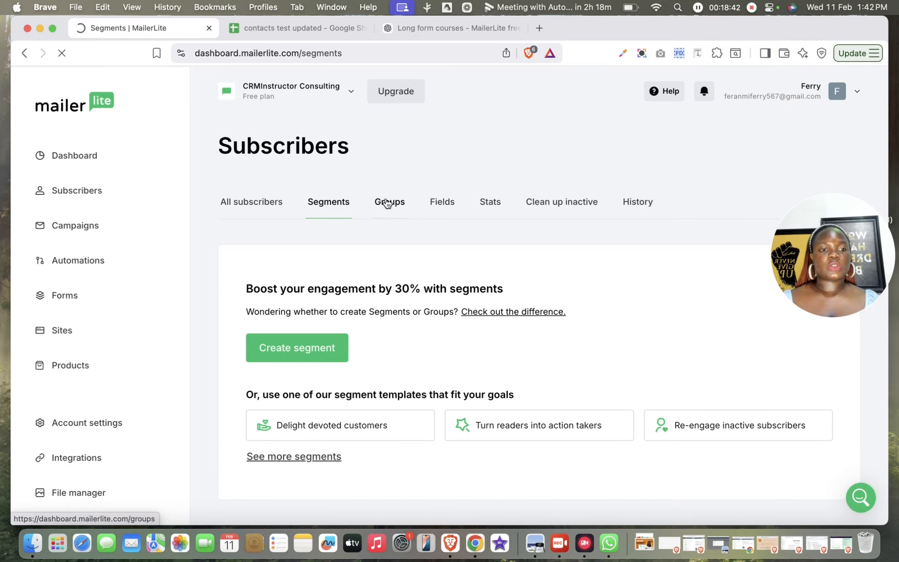